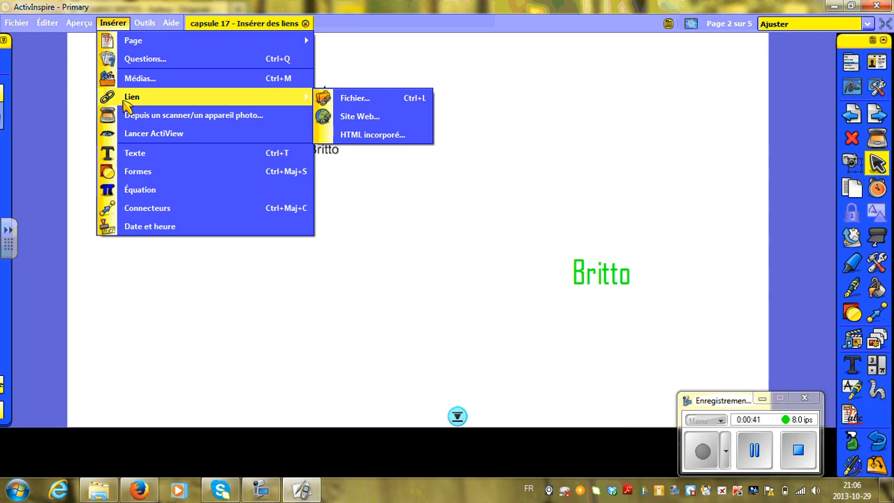
left_click(350, 116)
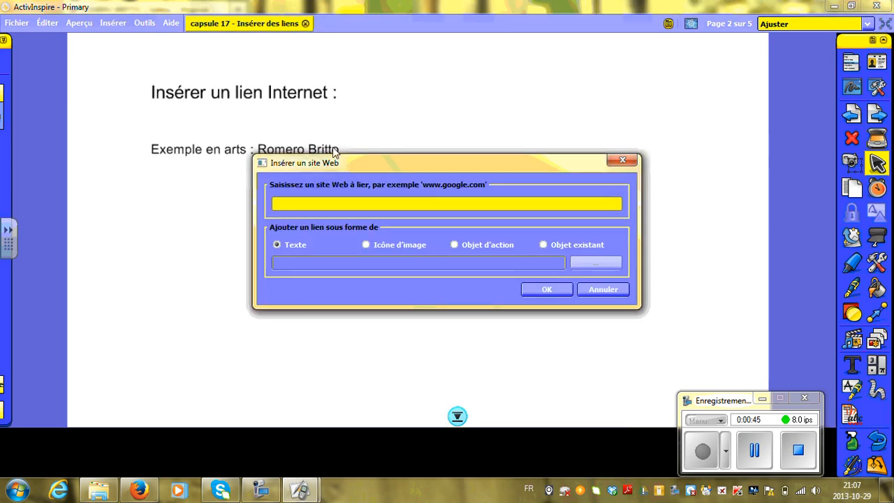
right_click(324, 205)
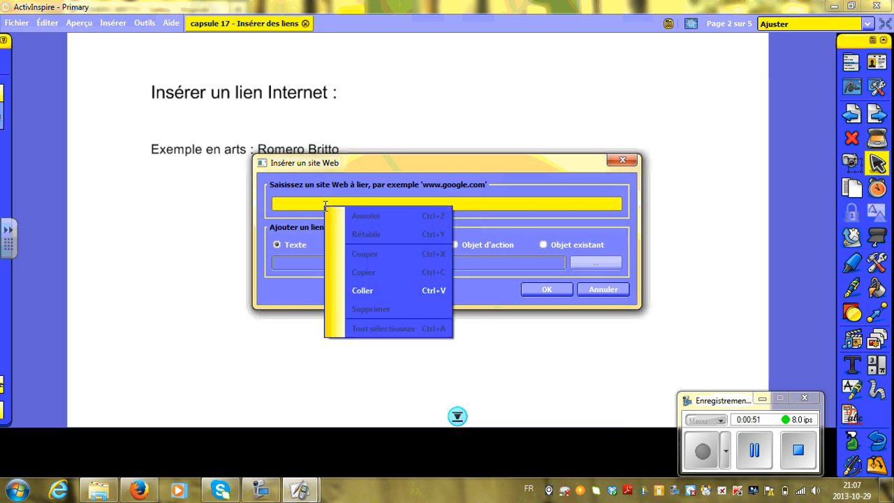
left_click(362, 289)
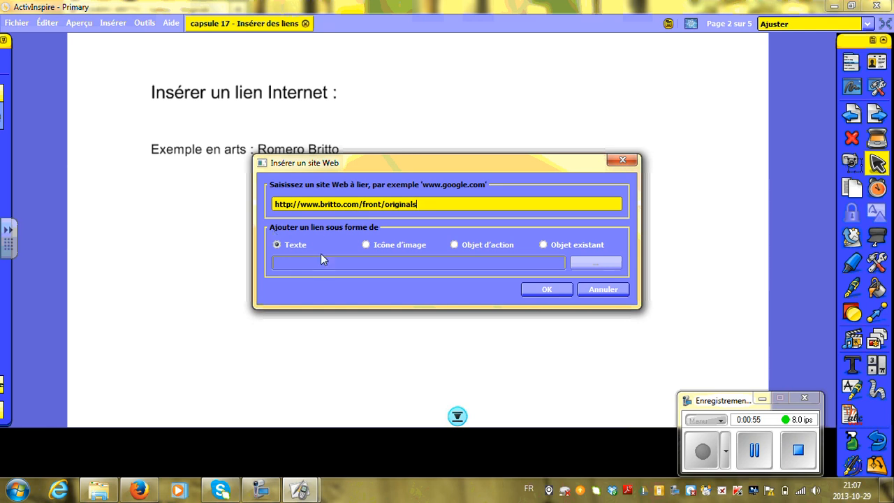
left_click(549, 291)
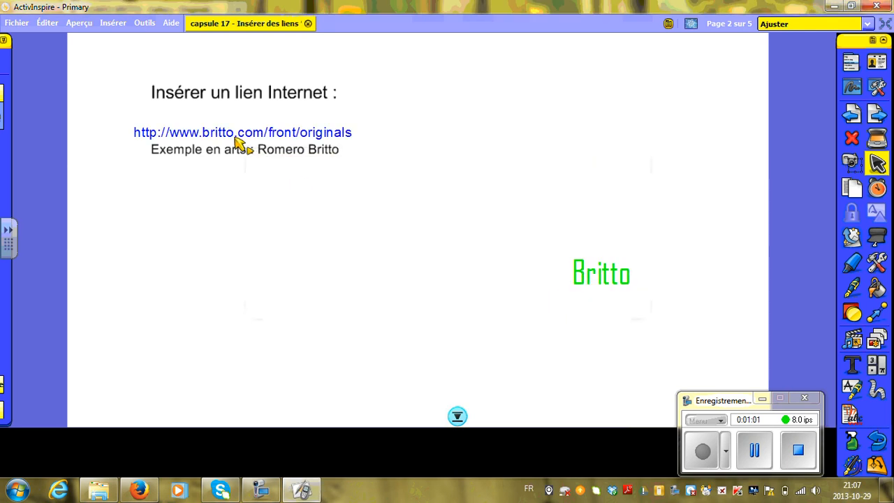
left_click_drag(235, 135, 236, 230)
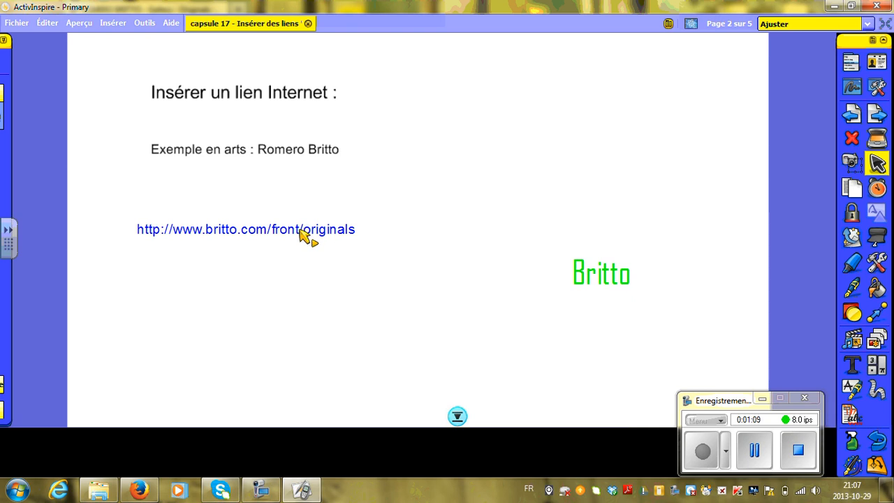
left_click(112, 23)
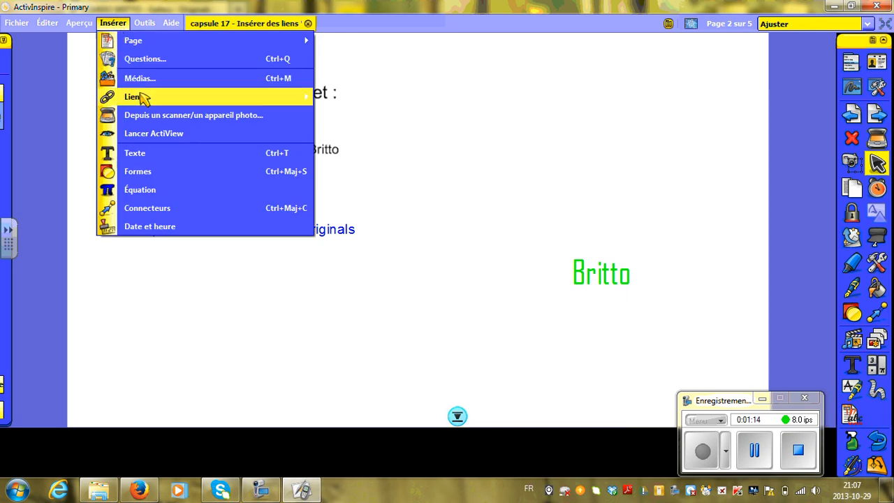
mouse_move(144, 98)
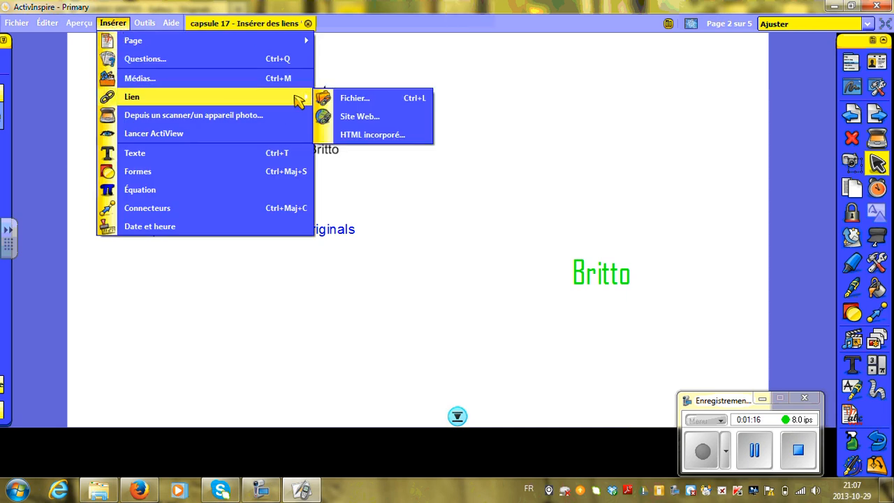
left_click(355, 114)
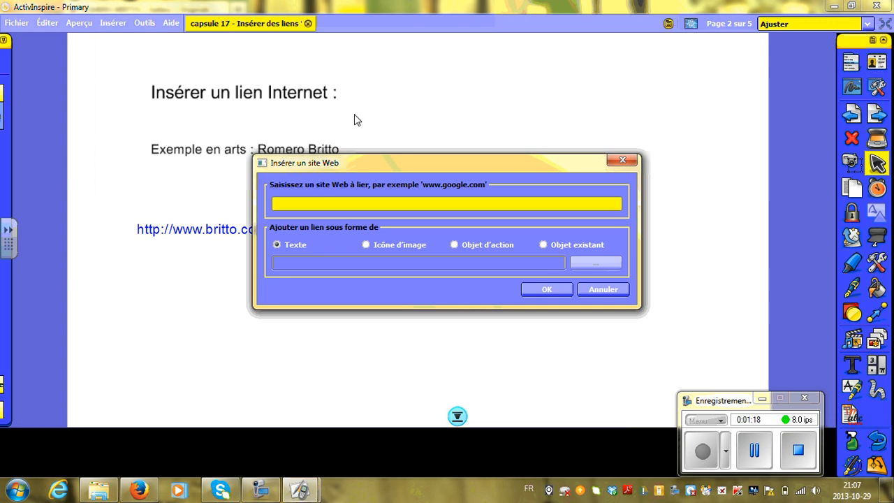
type("http://www.britto.com/front/originals")
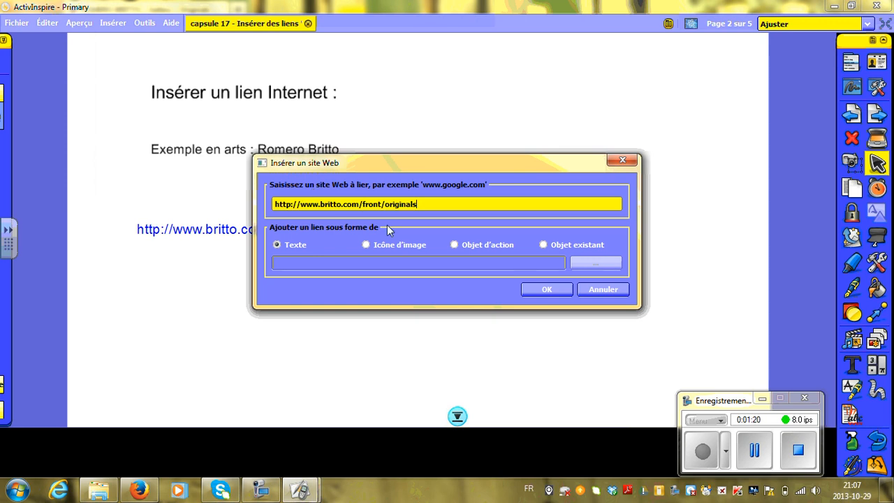
left_click(365, 245)
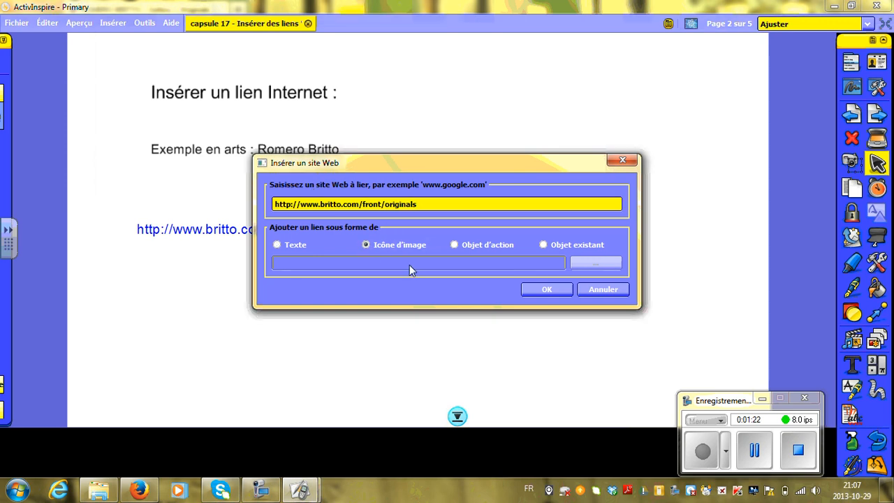
left_click(543, 288)
left_click_drag(244, 135, 149, 299)
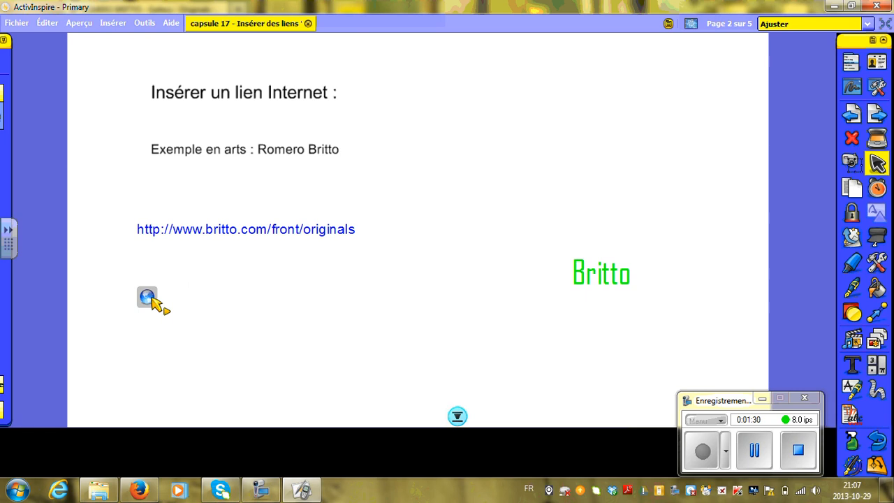
Step: Add the text label "Romero Britto" and align it directly beside the link icon
left_click(852, 364)
left_click(174, 304)
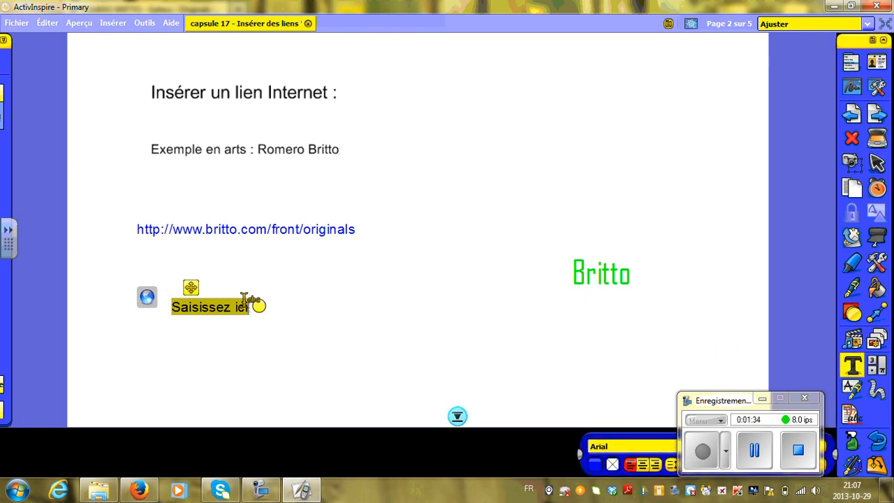
type("R")
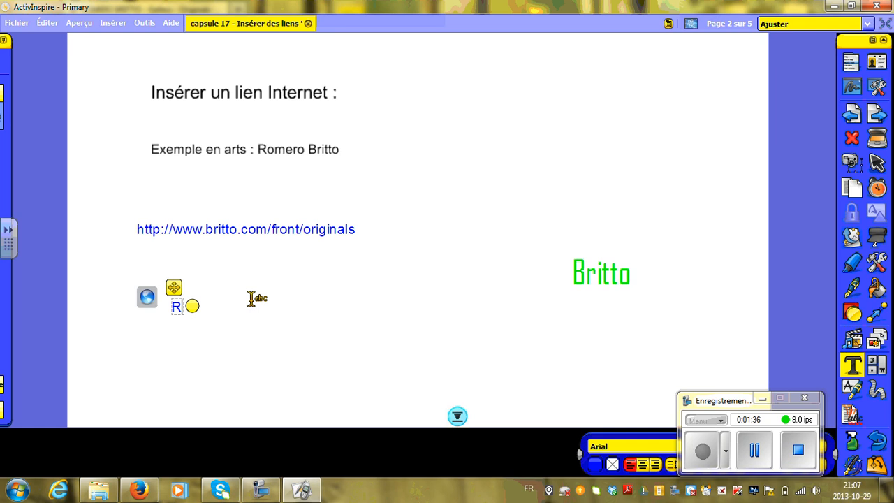
type("om")
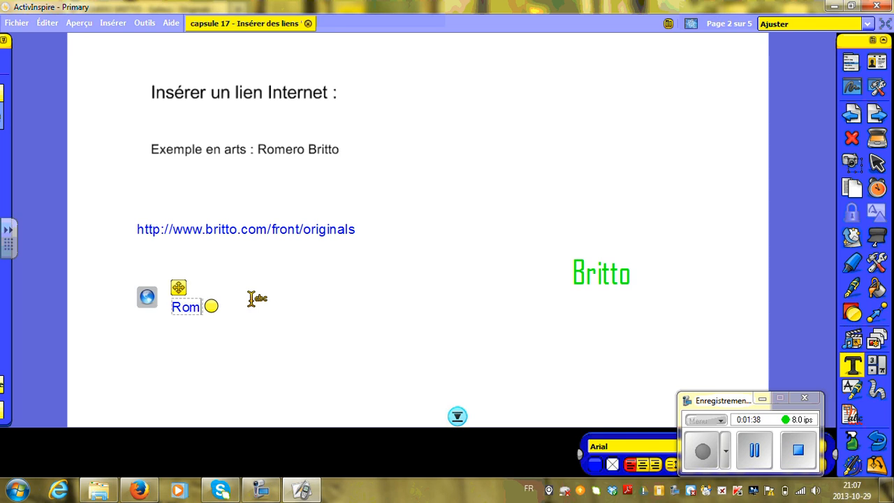
type("ero Britto")
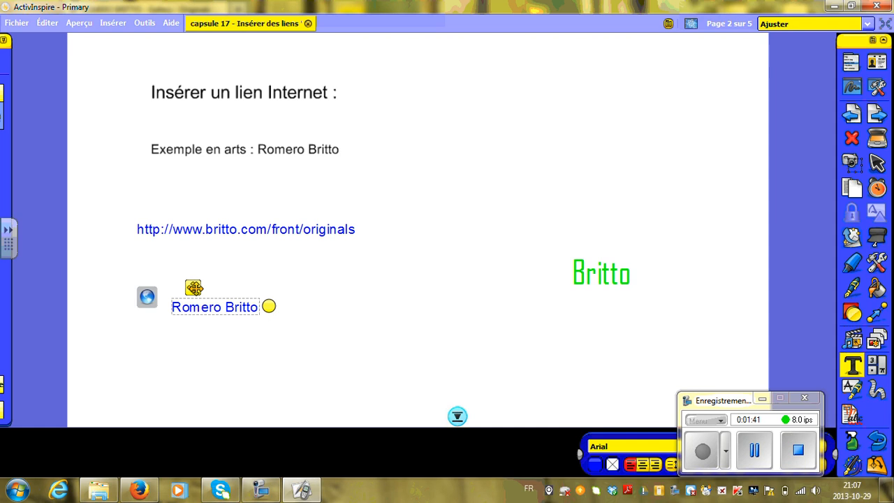
left_click_drag(194, 287, 182, 281)
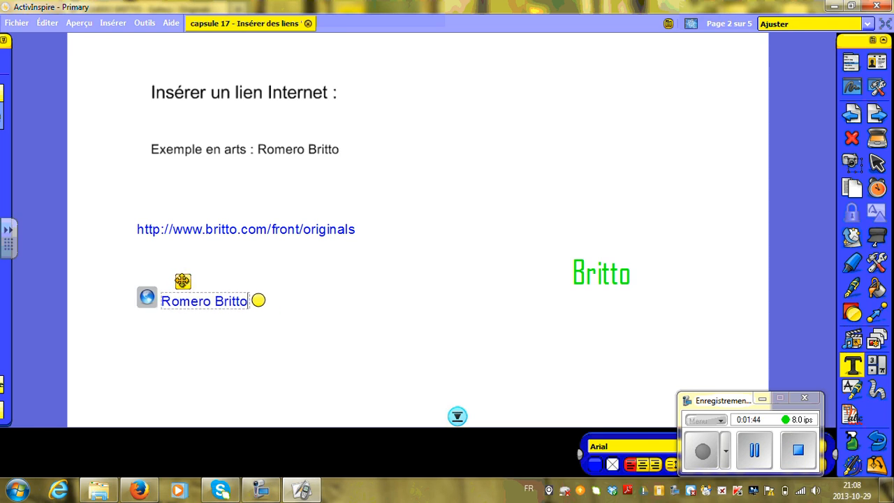
left_click(204, 336)
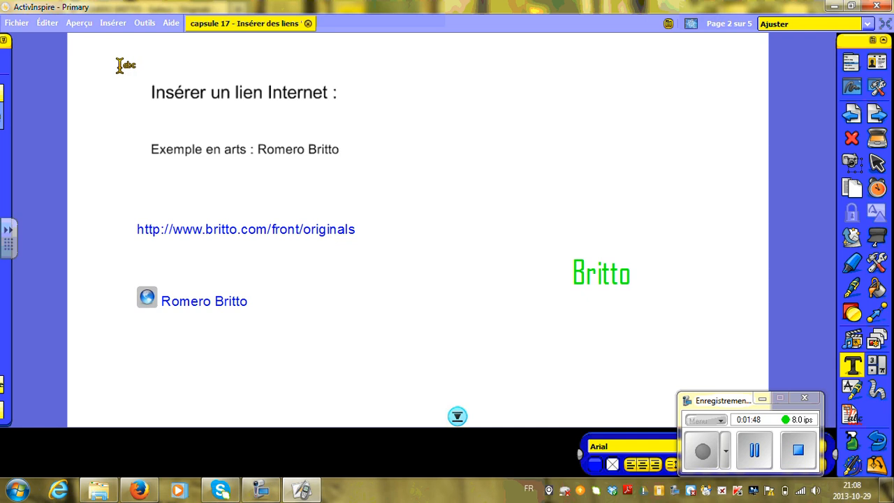
left_click(122, 24)
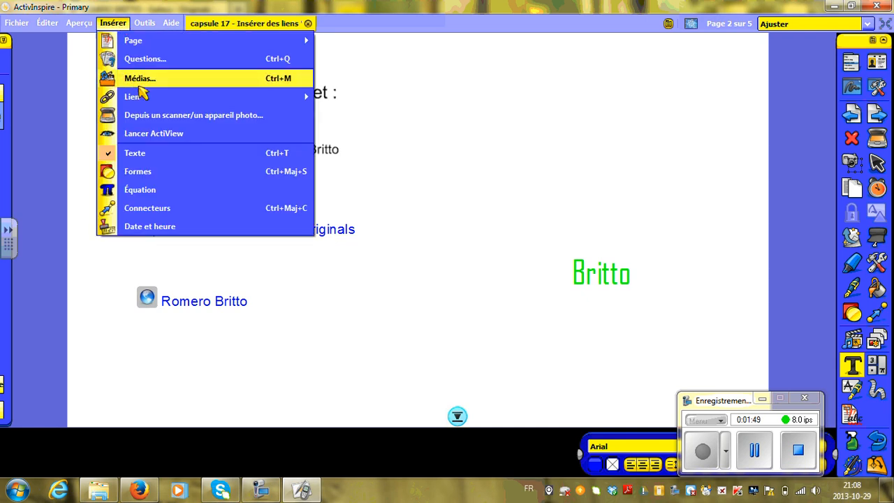
mouse_move(144, 94)
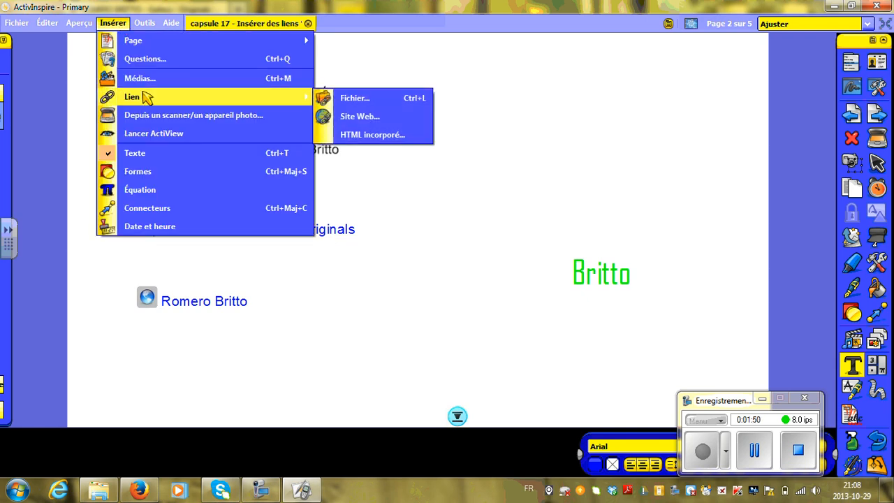
left_click(349, 116)
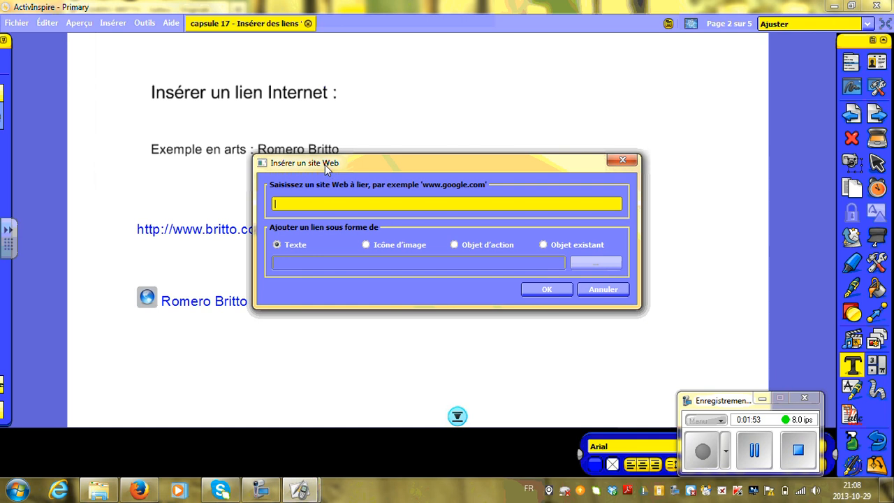
type("http://www.britto.com/front/originals")
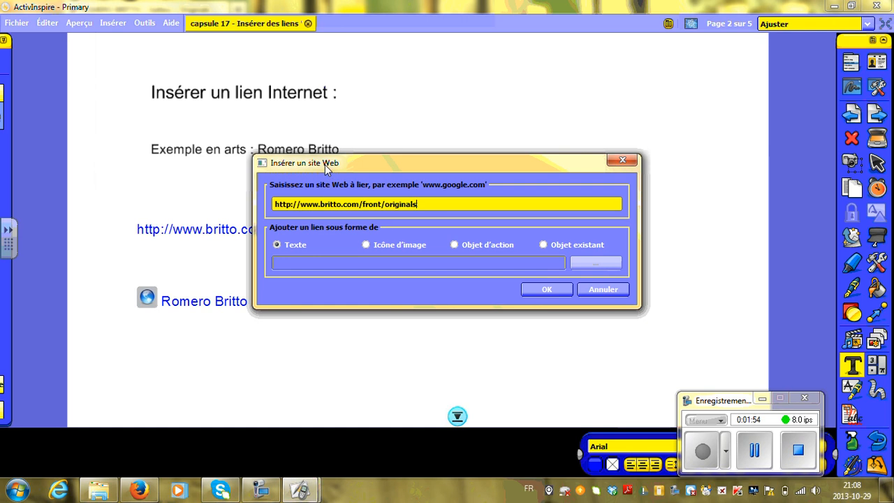
left_click(544, 244)
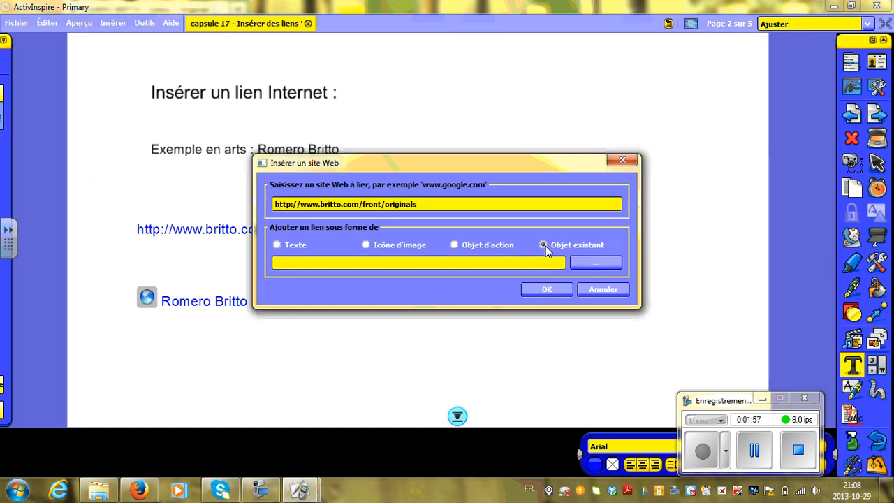
left_click(594, 260)
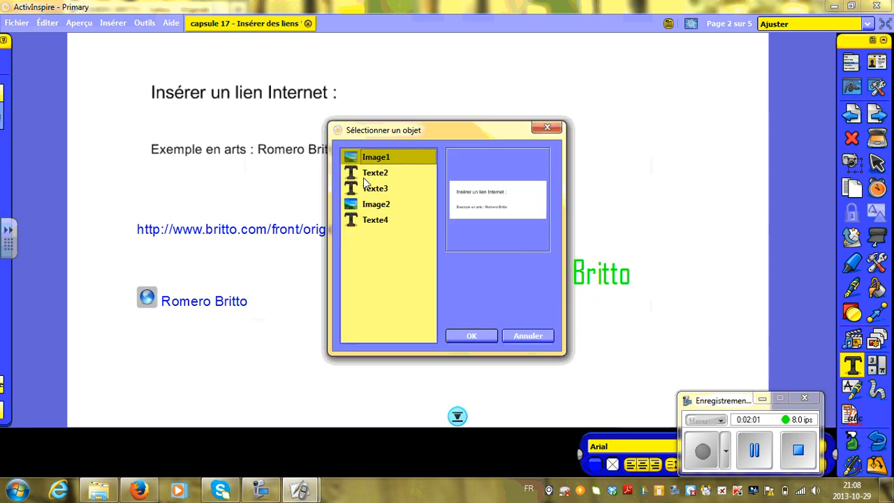
left_click(369, 178)
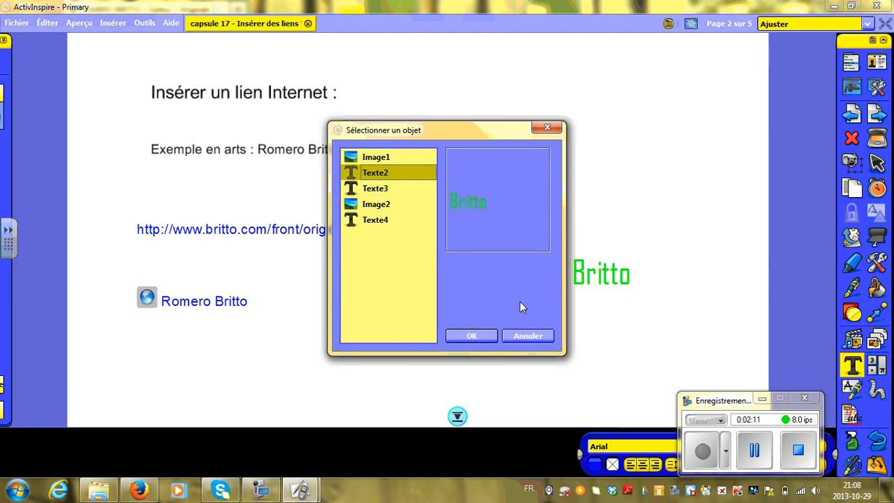
left_click(472, 335)
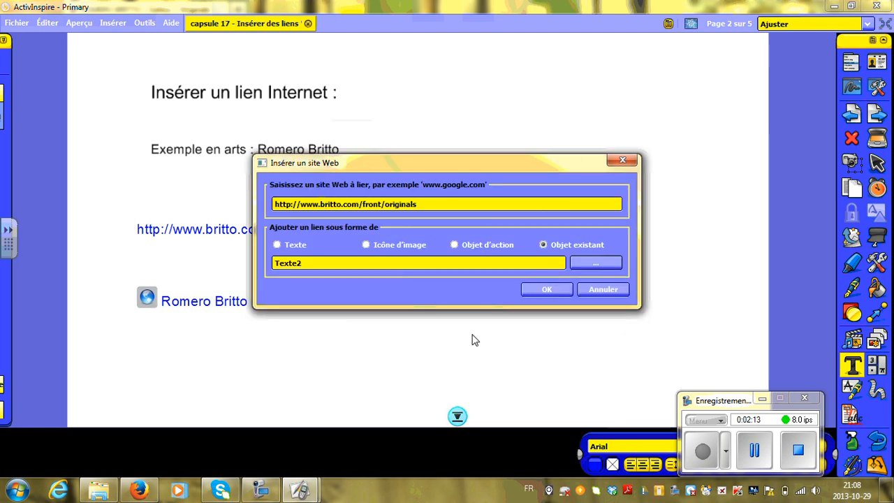
left_click(542, 288)
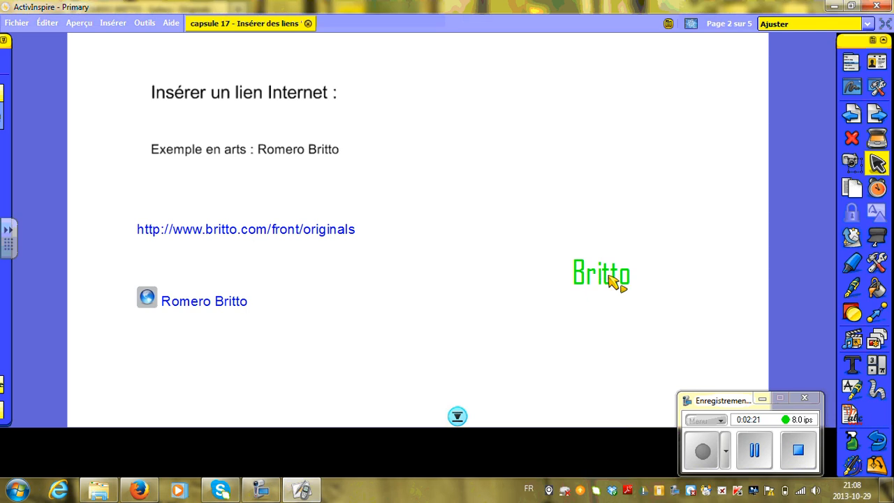
Step: On page 3, start a link to the file Projet Orange.doc from D:\École\Académique\français\français - lire\Textes de chanson
left_click(877, 114)
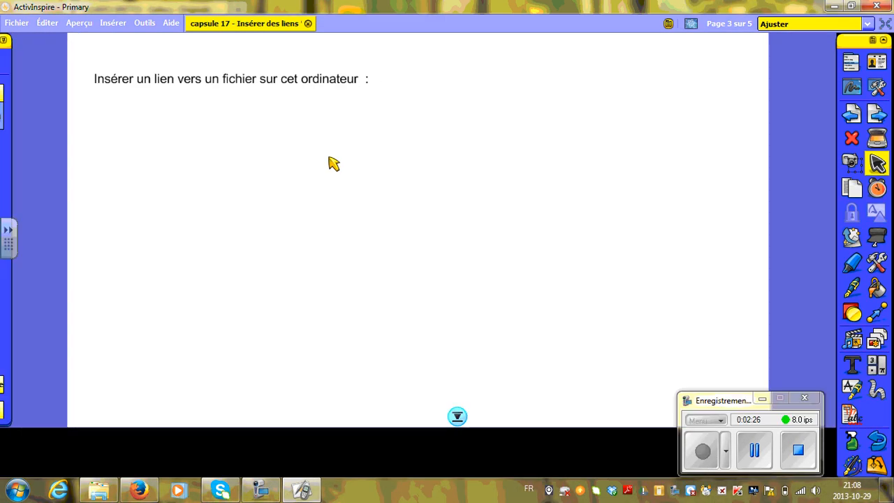
mouse_move(19, 105)
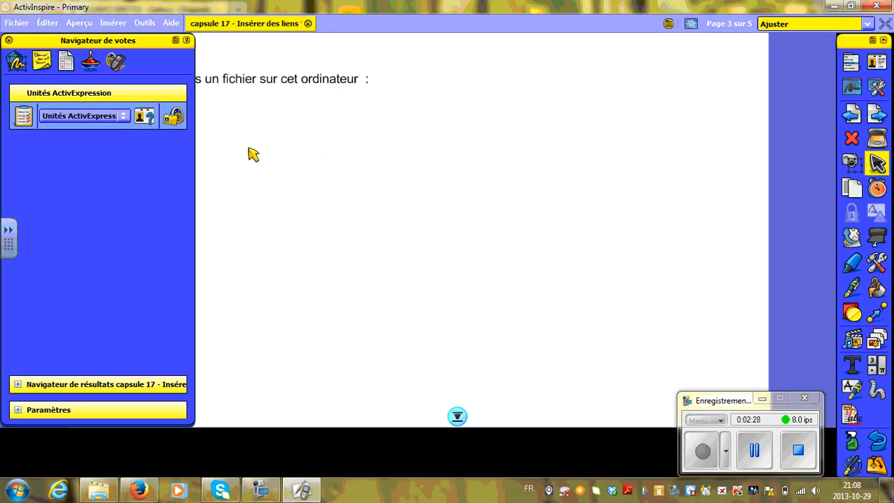
left_click(103, 24)
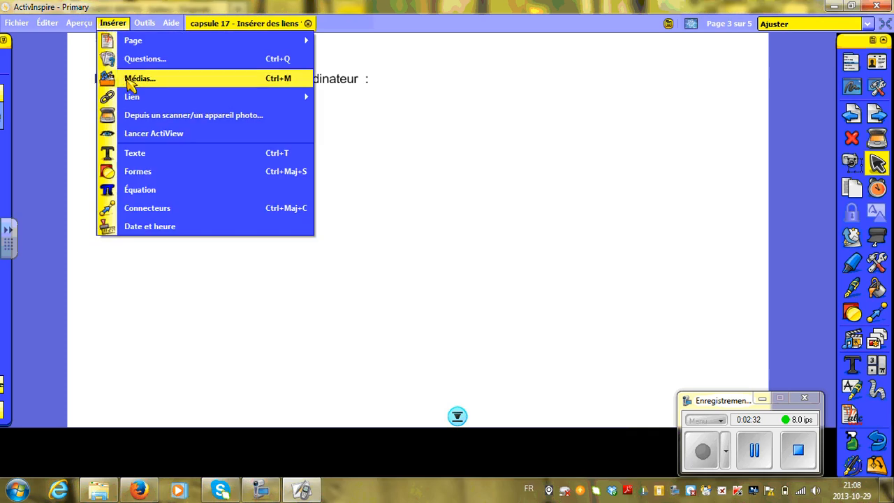
mouse_move(135, 98)
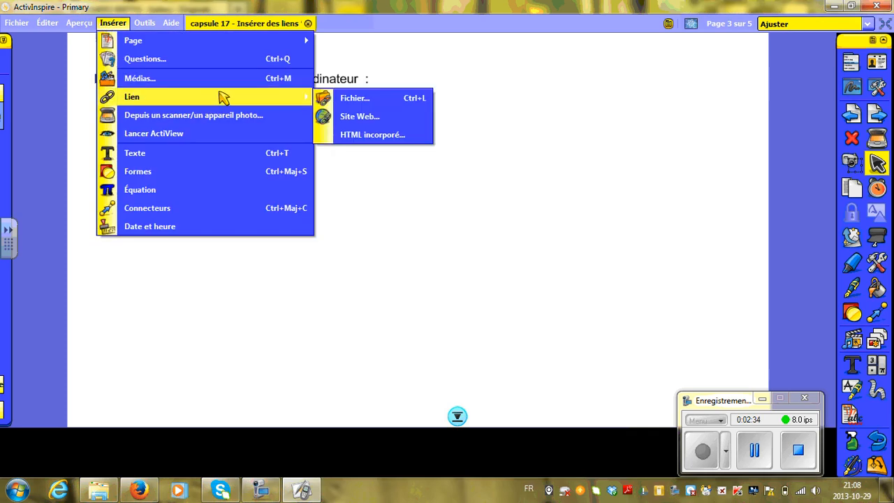
left_click(337, 100)
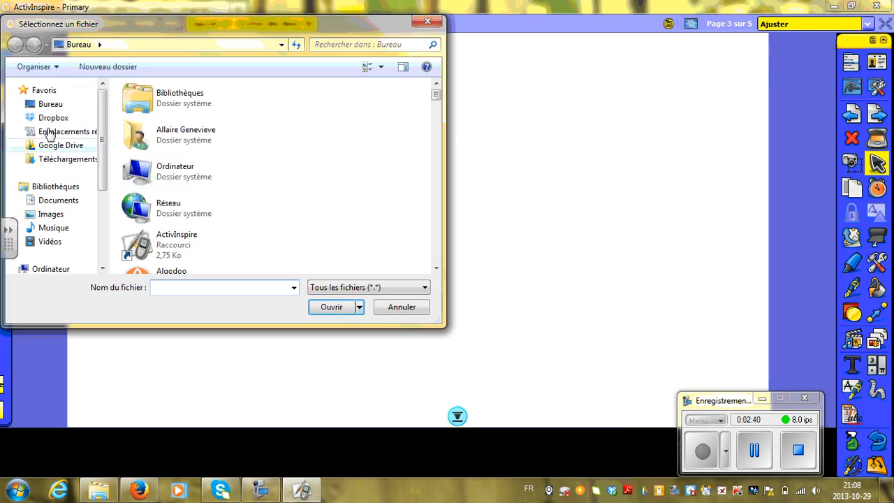
scroll(101, 115, "down", 2)
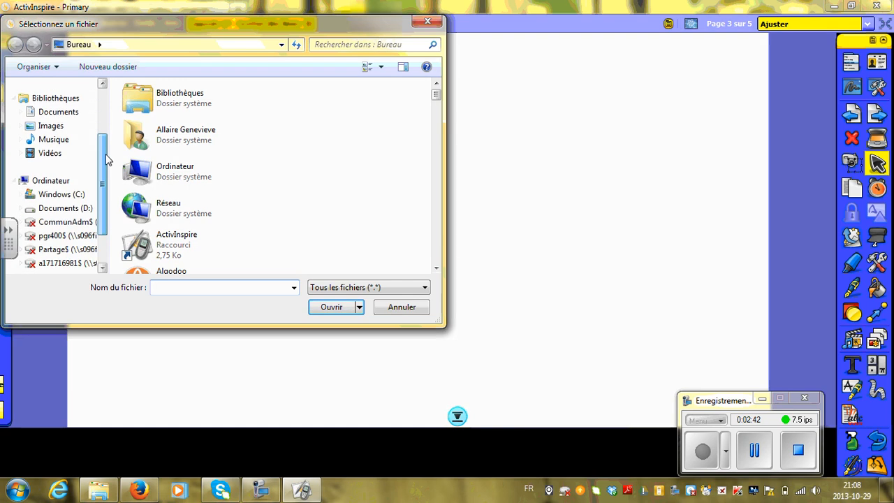
left_click(78, 209)
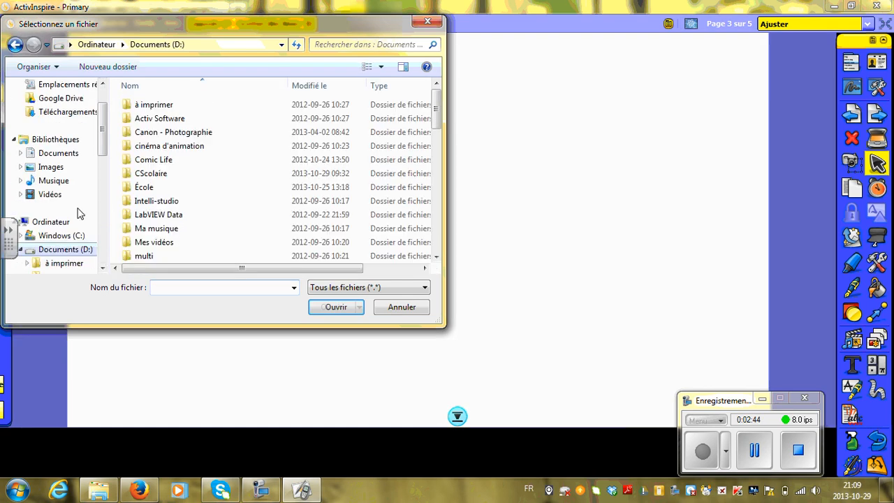
double_click(145, 187)
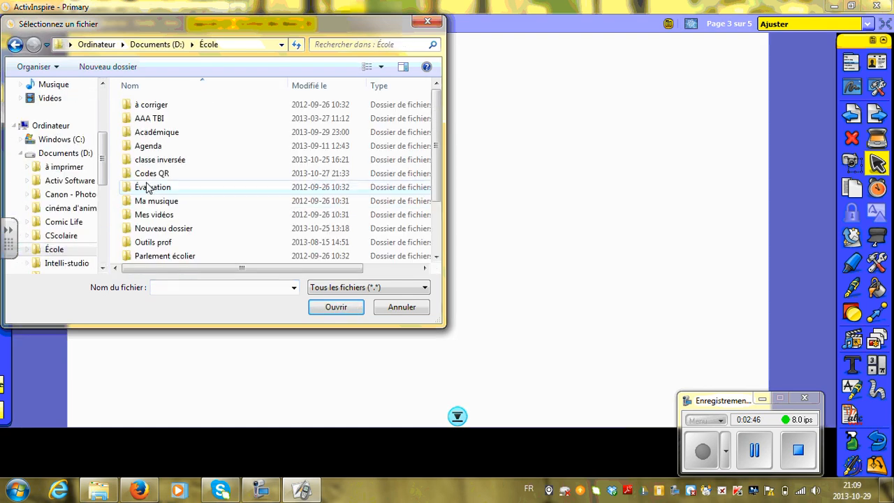
double_click(150, 133)
double_click(148, 145)
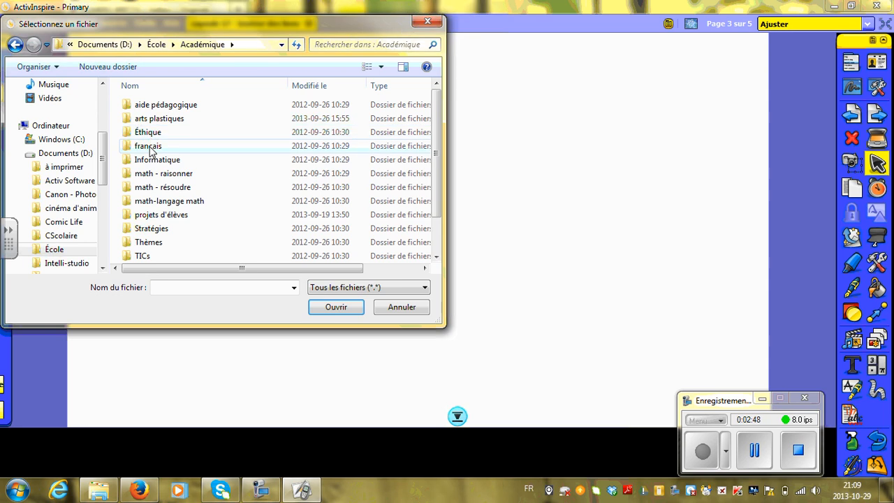
double_click(155, 120)
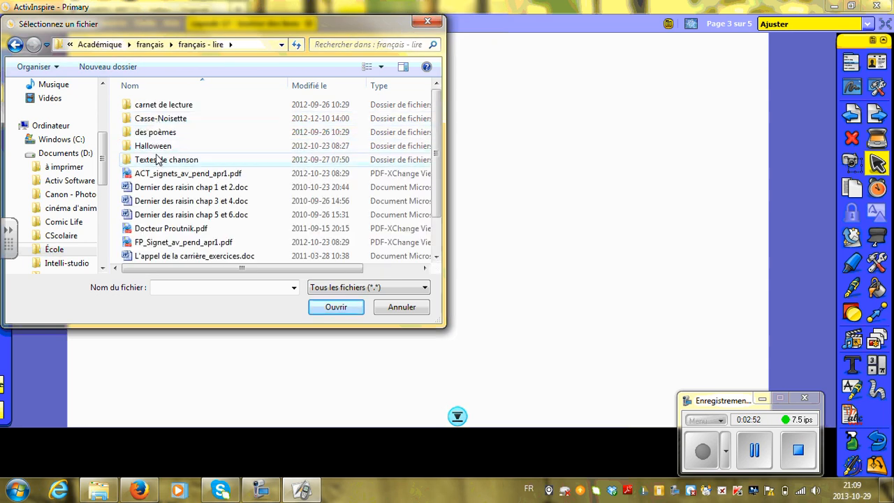
double_click(158, 161)
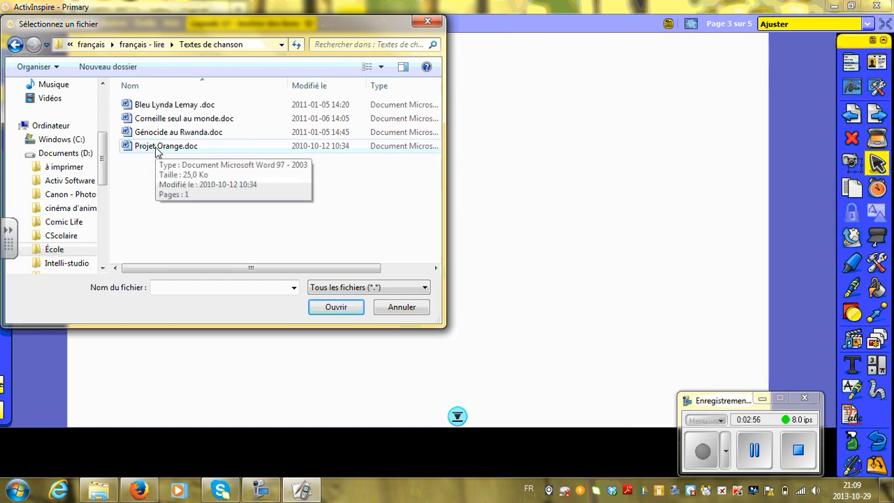
left_click(155, 151)
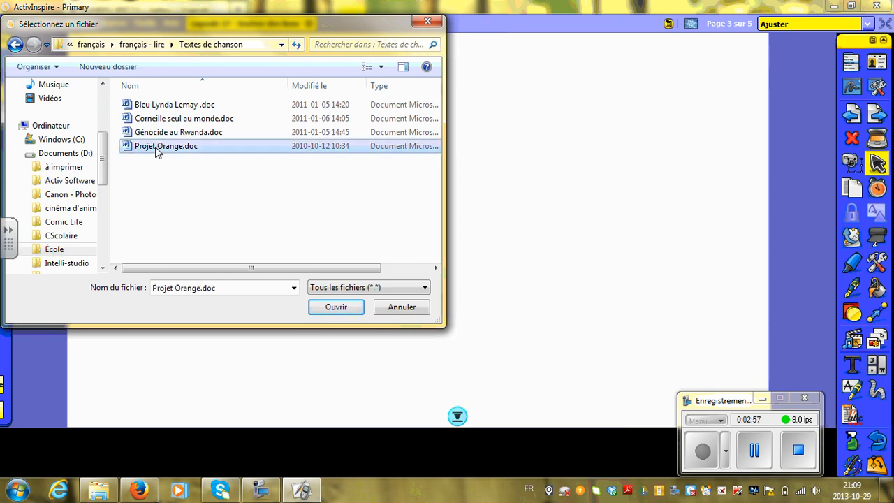
left_click(335, 307)
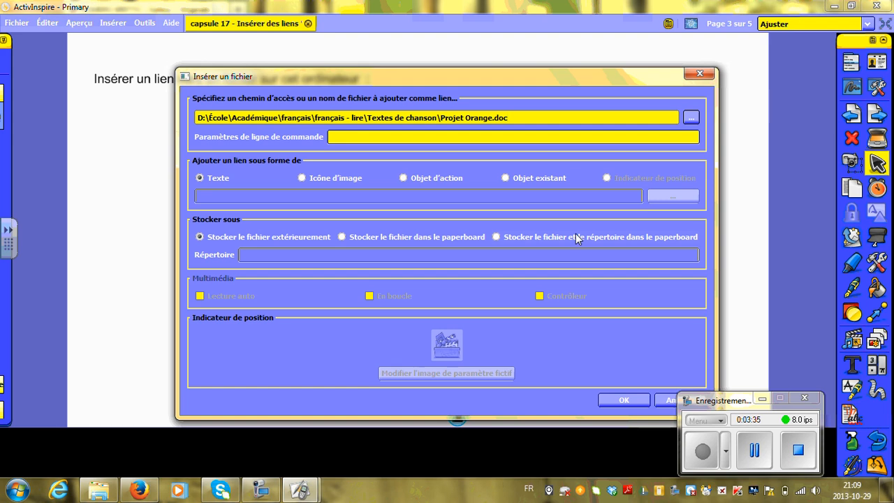
Step: Insert the file link as text with the file stored in the paperboard, and place it below the page heading
left_click(395, 236)
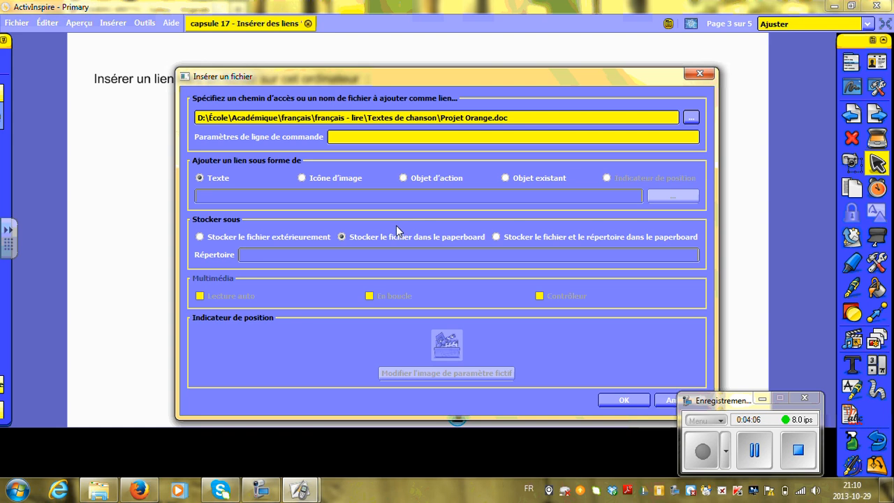
left_click(614, 402)
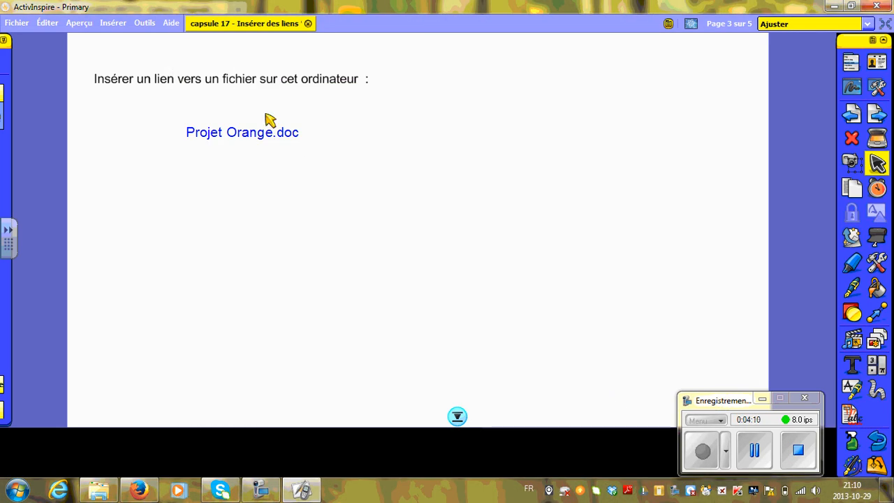
left_click_drag(255, 135, 188, 177)
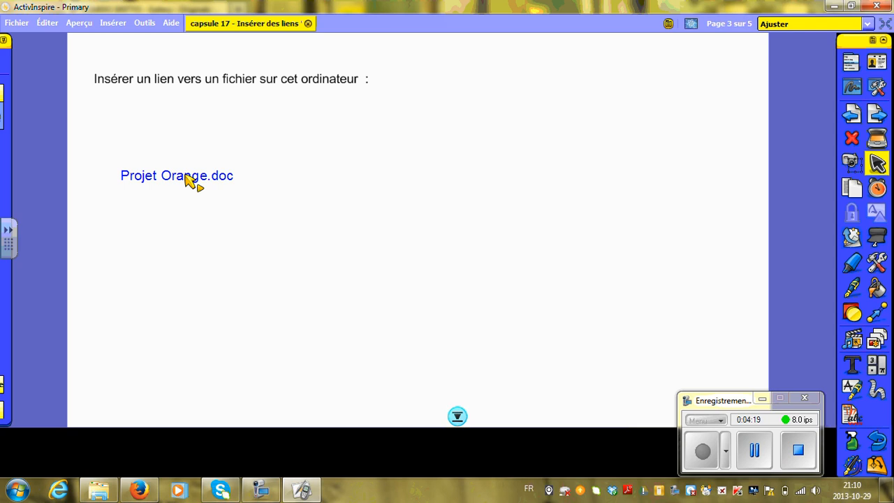
Step: Open the Projet Orange.doc link to test it, then minimise the document to return to the flipchart
left_click(185, 175)
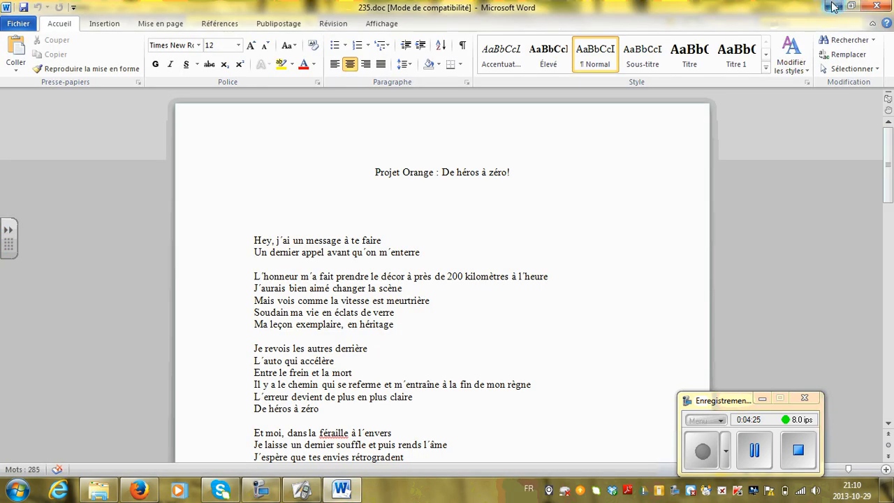
left_click(832, 6)
Step: On page 4, assign the "Autre page" action with page number 1 to the blue "retour" circle and test it
left_click(878, 116)
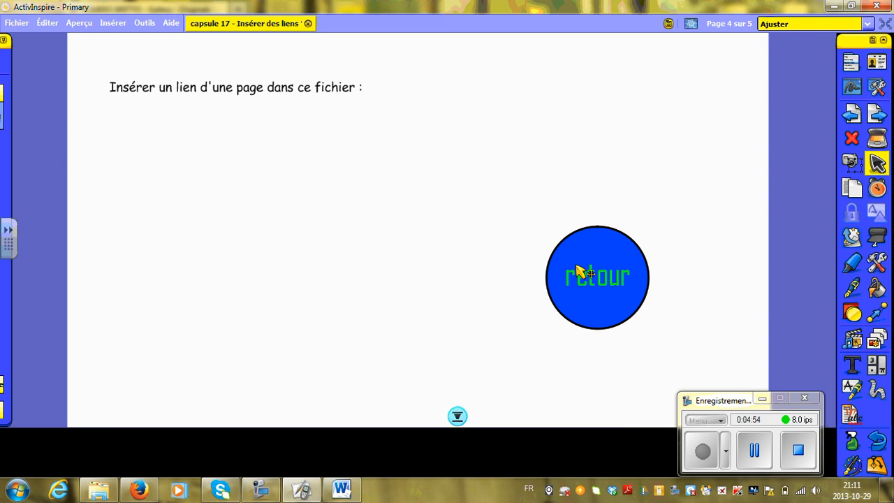
left_click(628, 298)
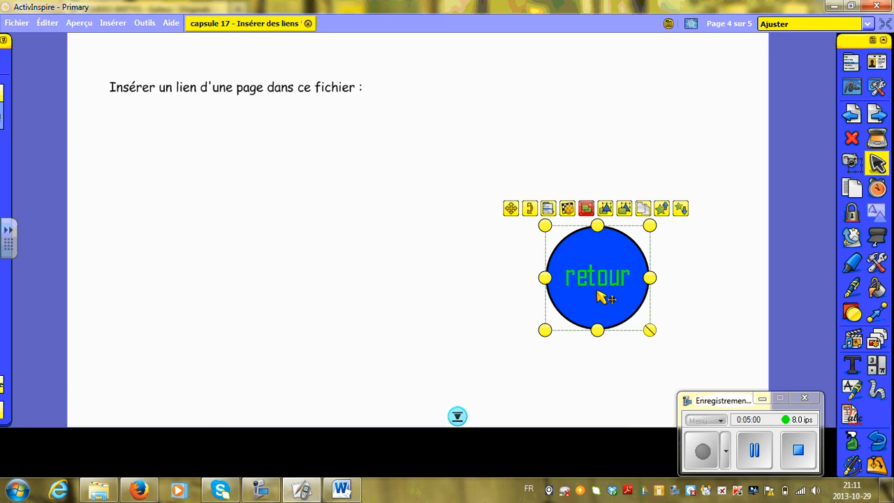
left_click(548, 210)
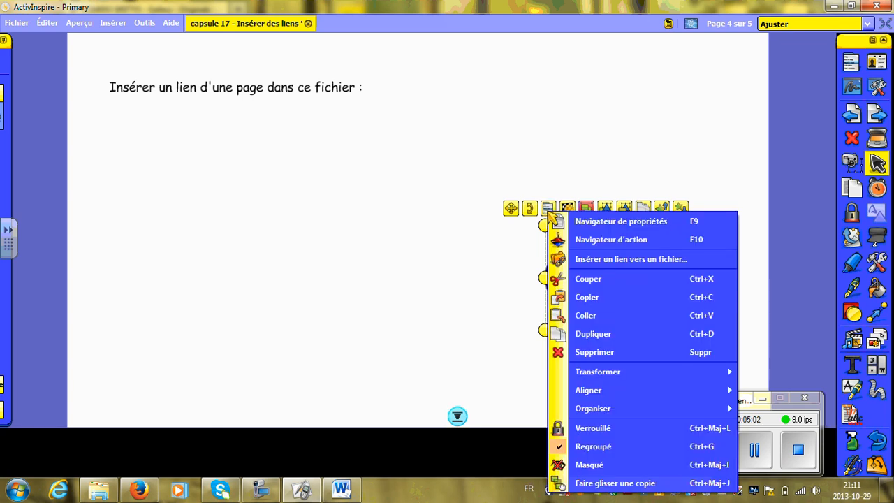
left_click(579, 240)
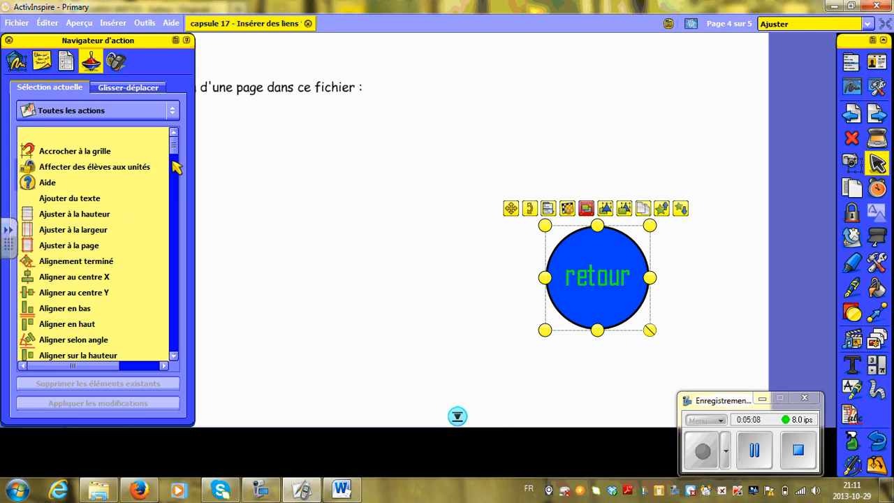
left_click_drag(175, 152, 178, 161)
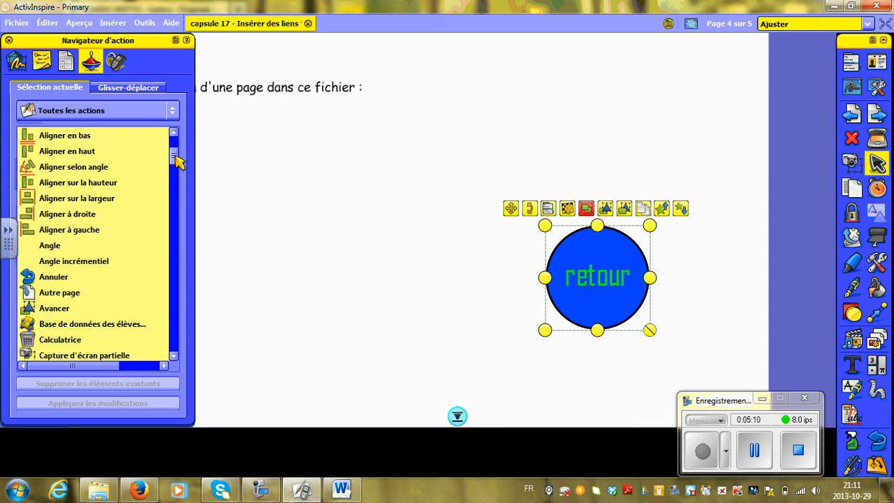
left_click(68, 293)
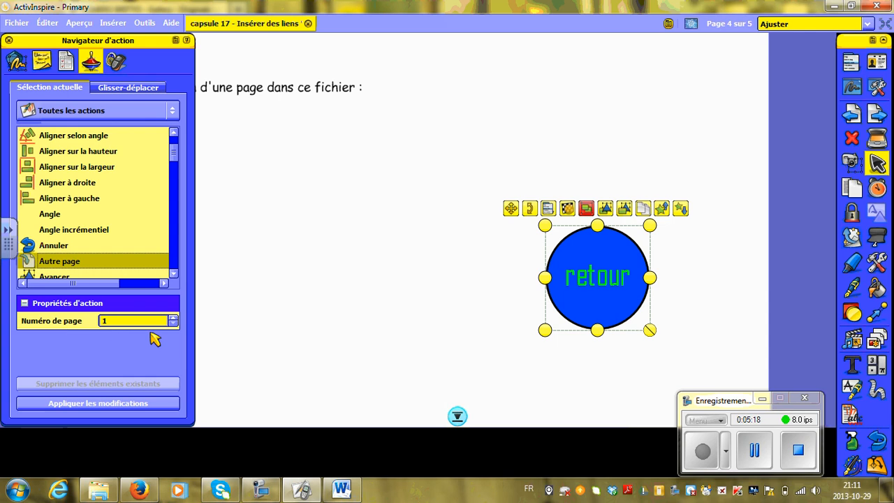
left_click(108, 321)
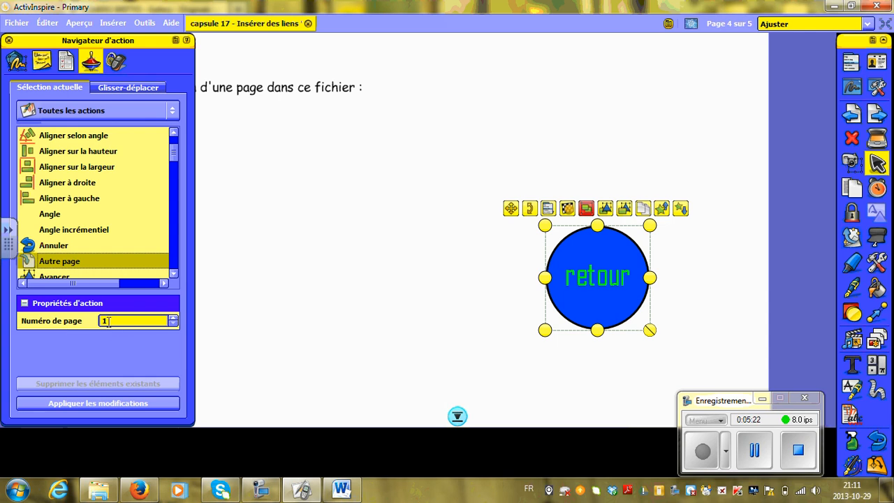
left_click(122, 404)
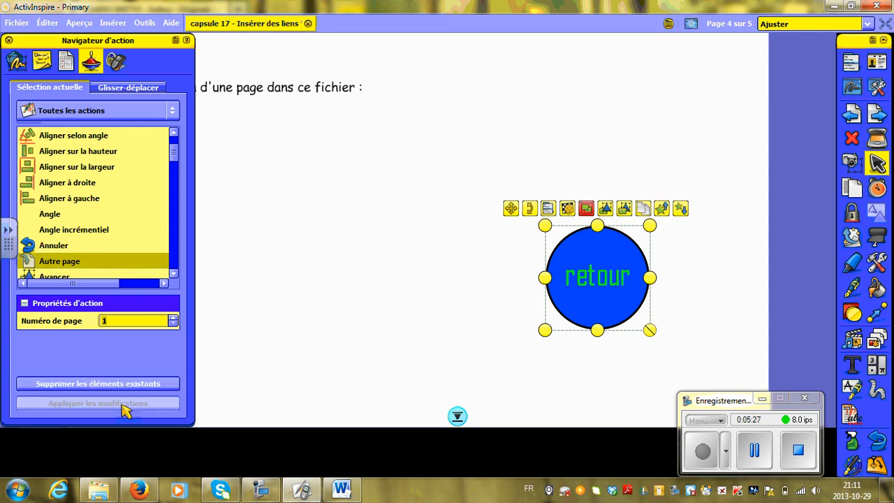
left_click(271, 382)
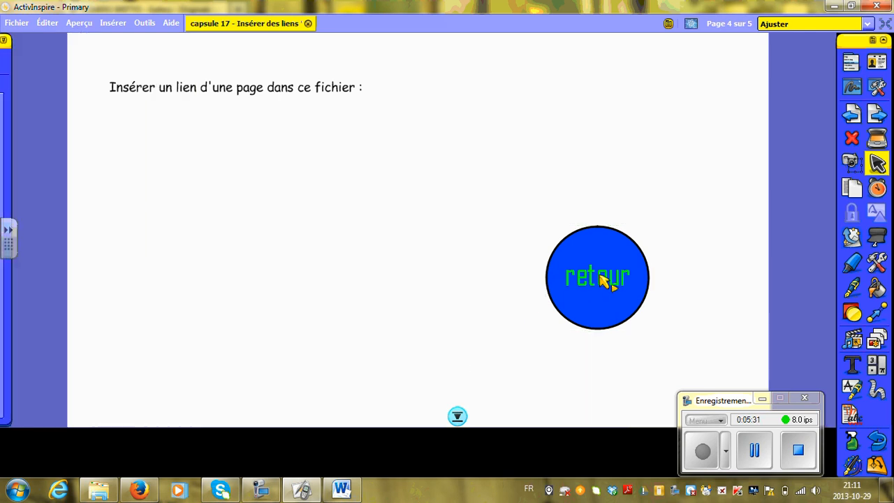
left_click(599, 277)
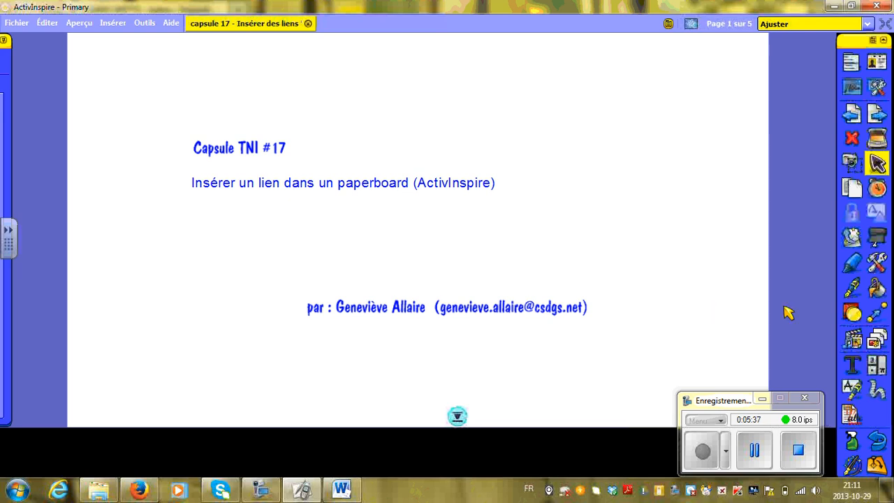
Step: Draw a small many-pointed starburst shape on page 1, in the empty area beside the title text
left_click(851, 313)
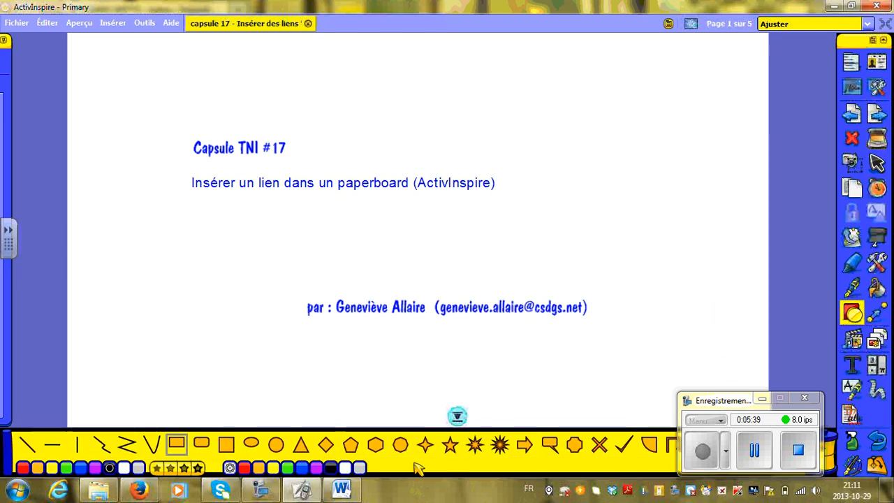
left_click(495, 447)
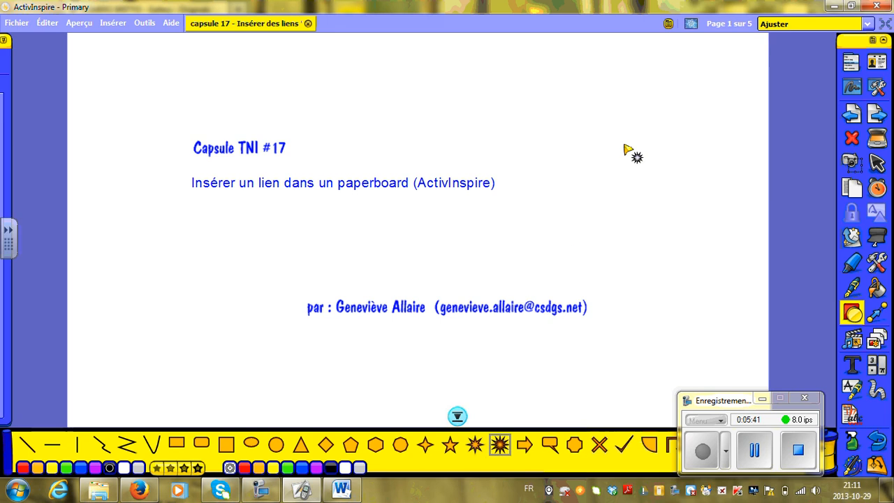
left_click_drag(637, 153, 694, 202)
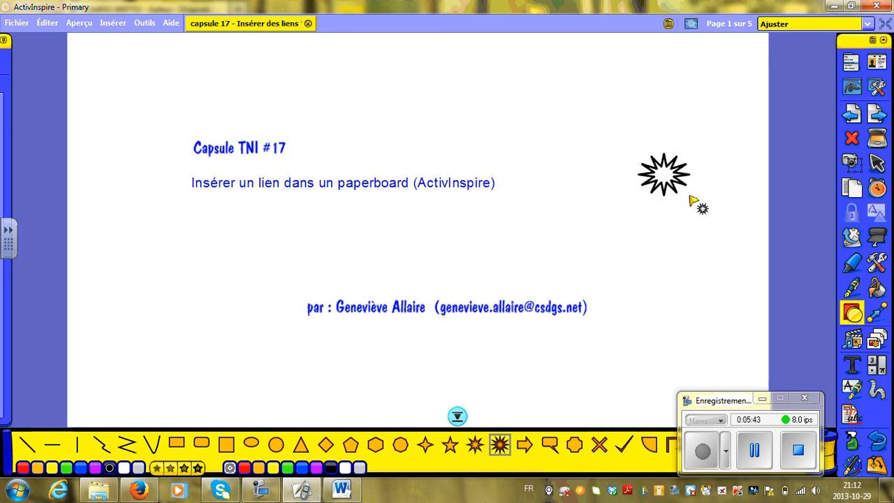
left_click(877, 163)
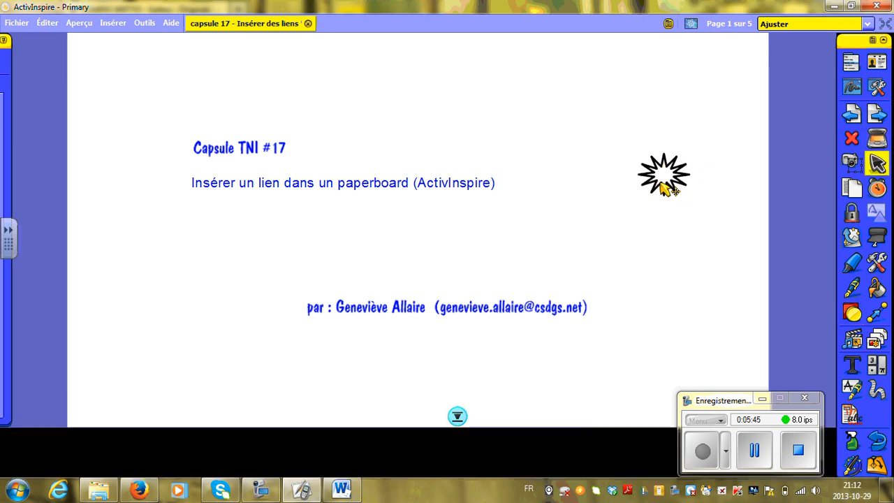
Step: Assign the "Autre page" action with page number 4 to the starburst shape
left_click(667, 188)
left_click(604, 130)
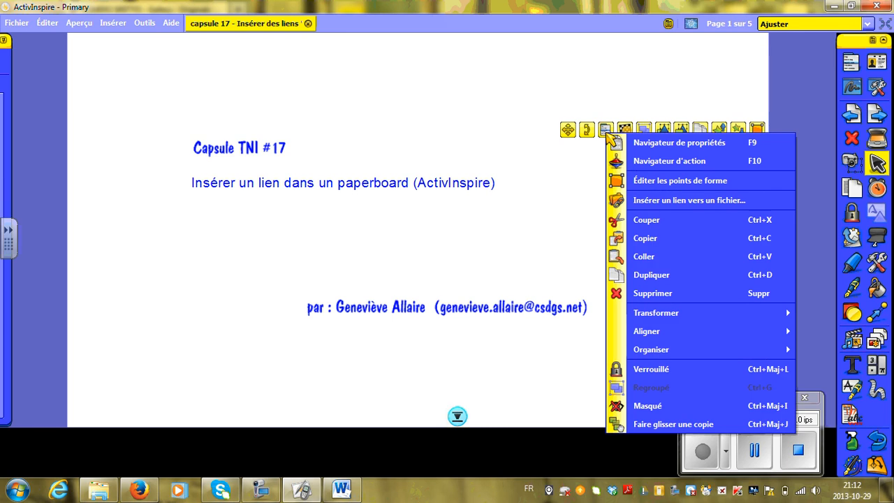
left_click(637, 162)
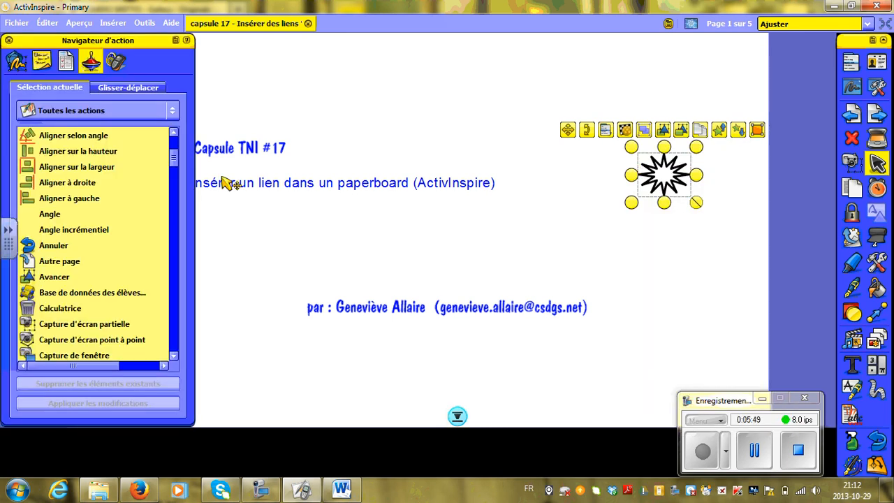
left_click(80, 260)
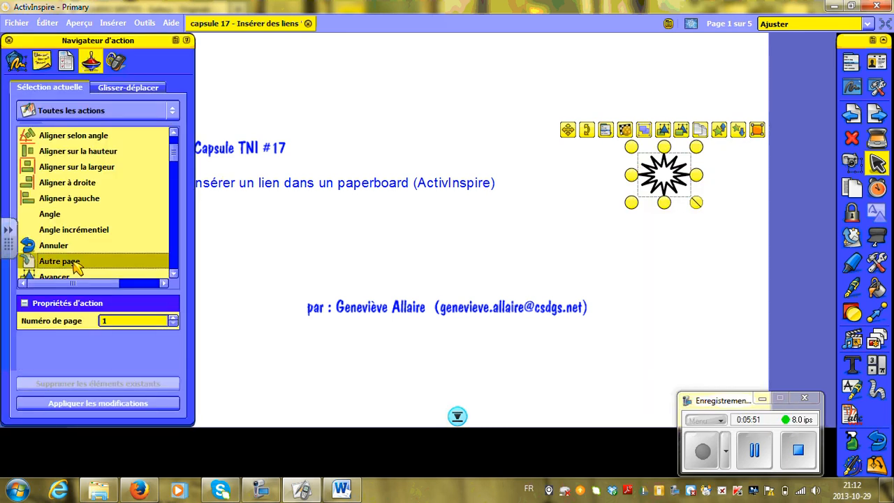
left_click(173, 317)
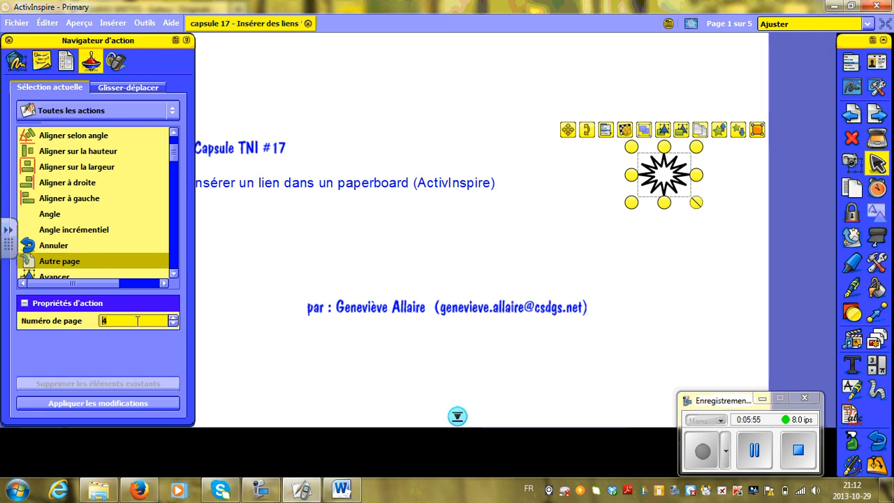
left_click(120, 407)
left_click(120, 406)
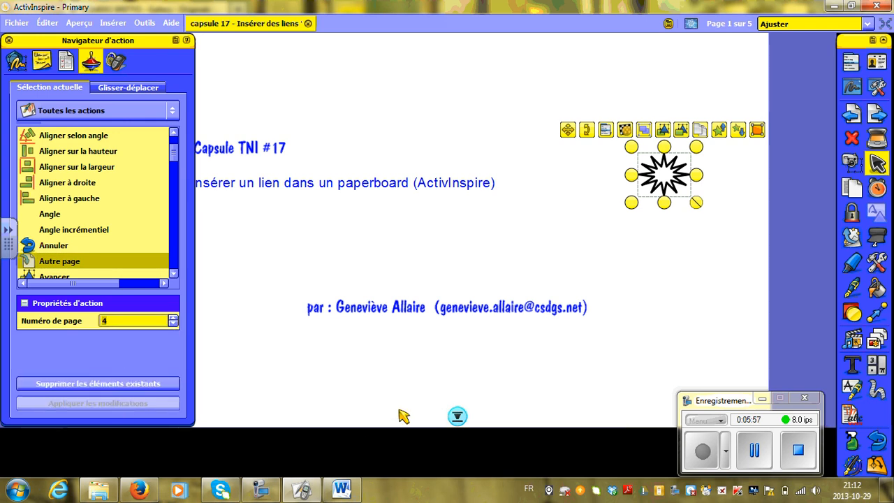
Step: Test the starburst's link to page 4, then advance to the closing page 5
left_click(663, 168)
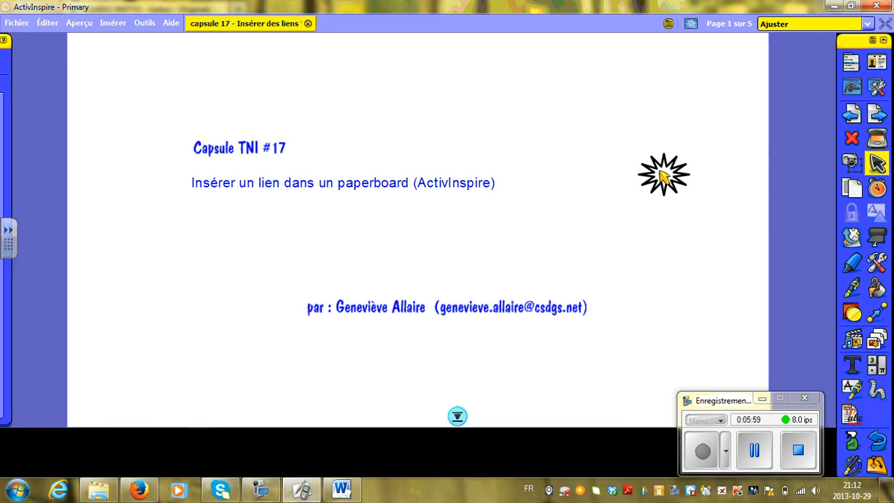
left_click(661, 170)
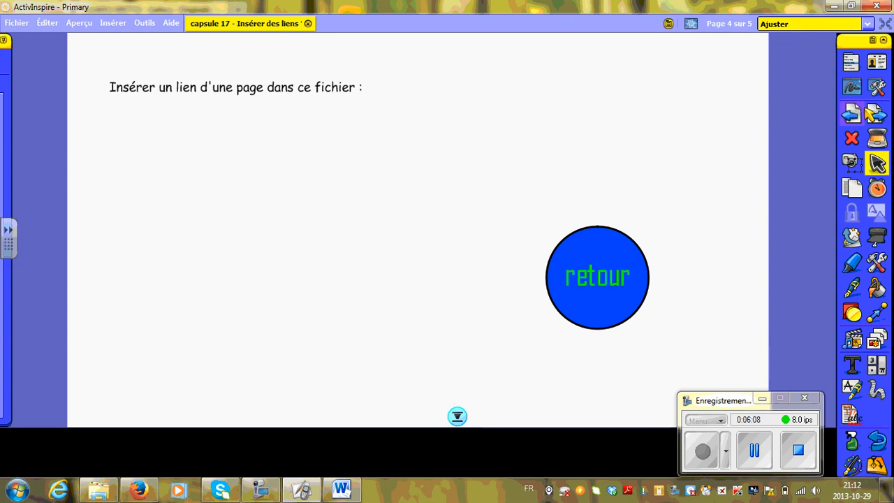
left_click(874, 114)
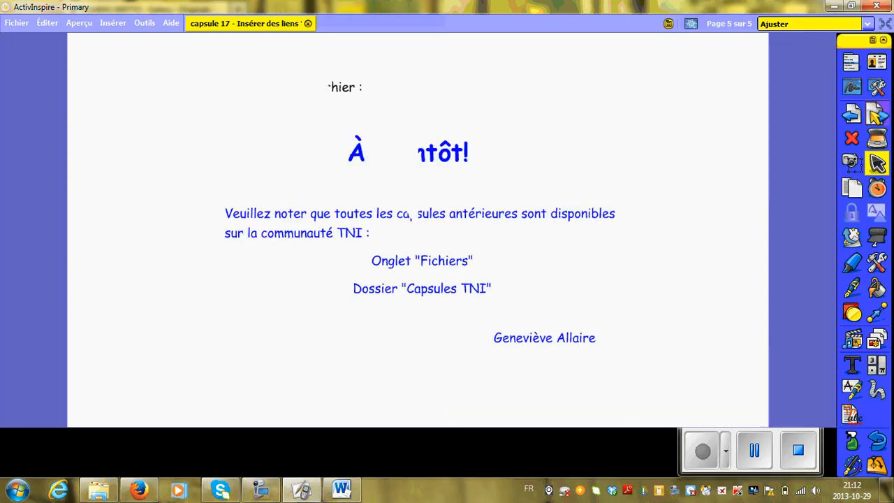